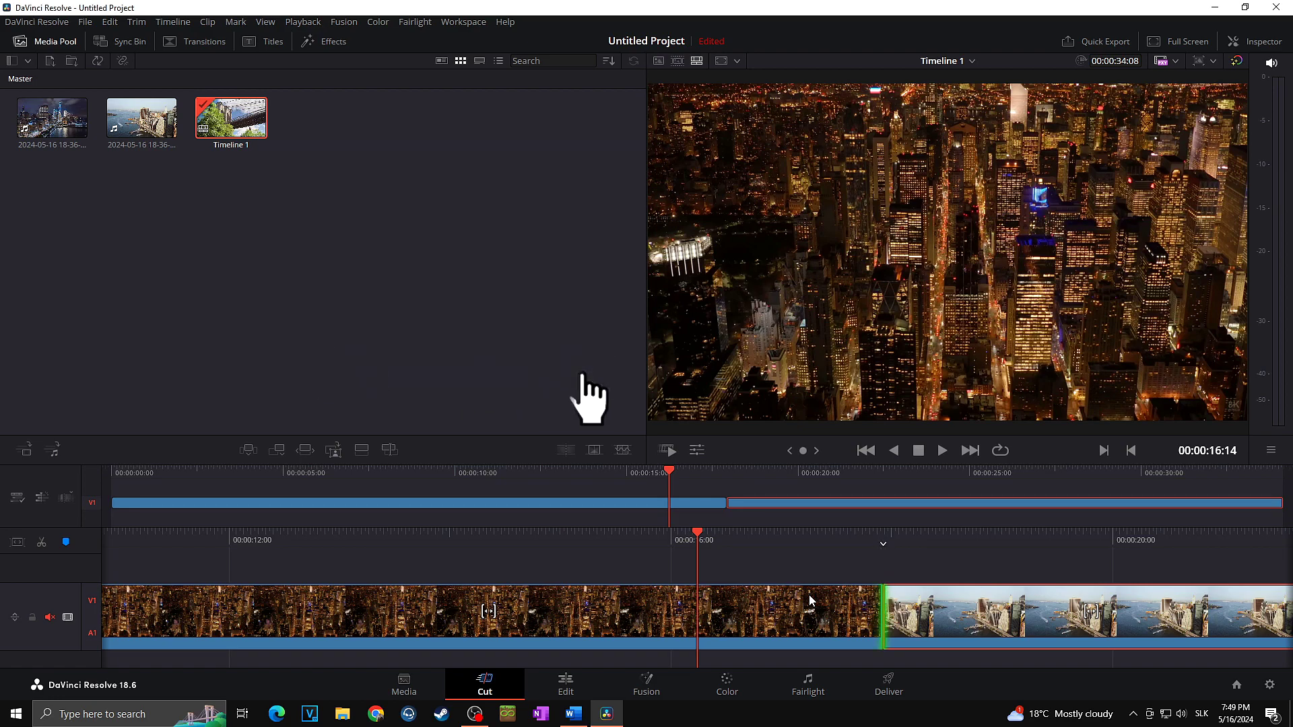
# - Switch to the Edit page and browse the video transitions in the effects library
pyautogui.click(584, 681)
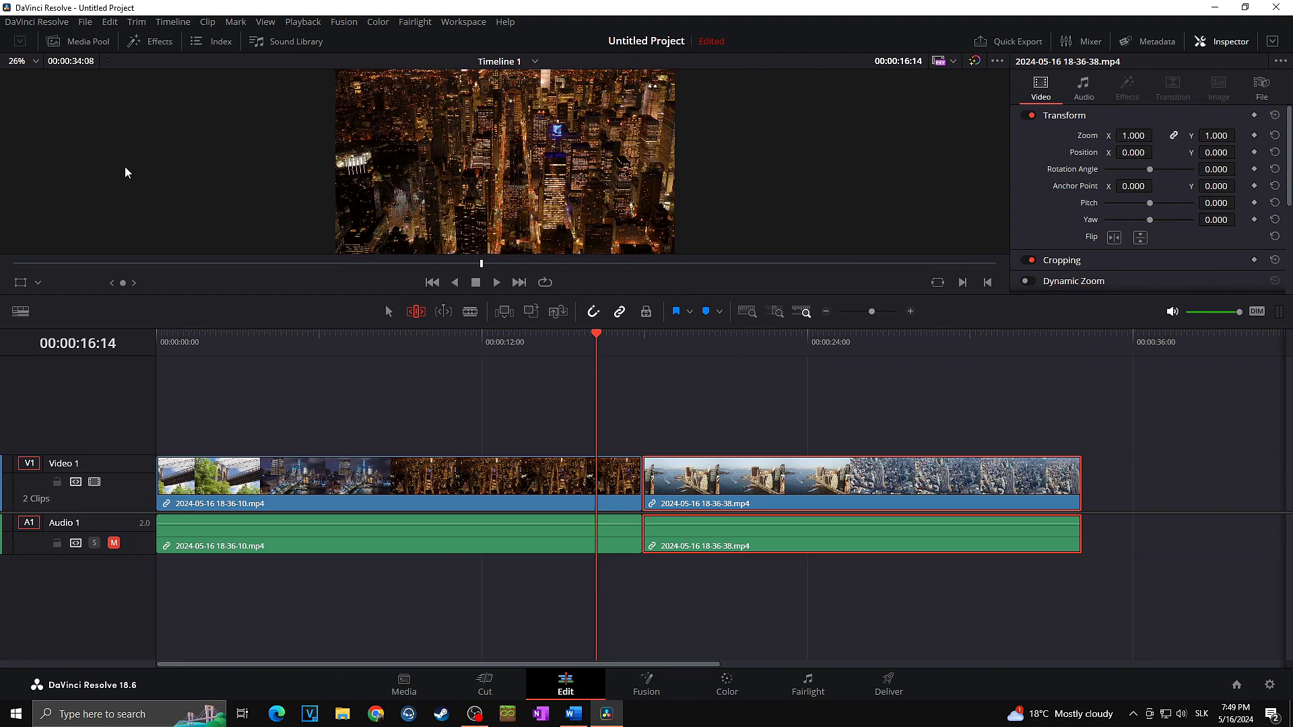
pyautogui.click(148, 43)
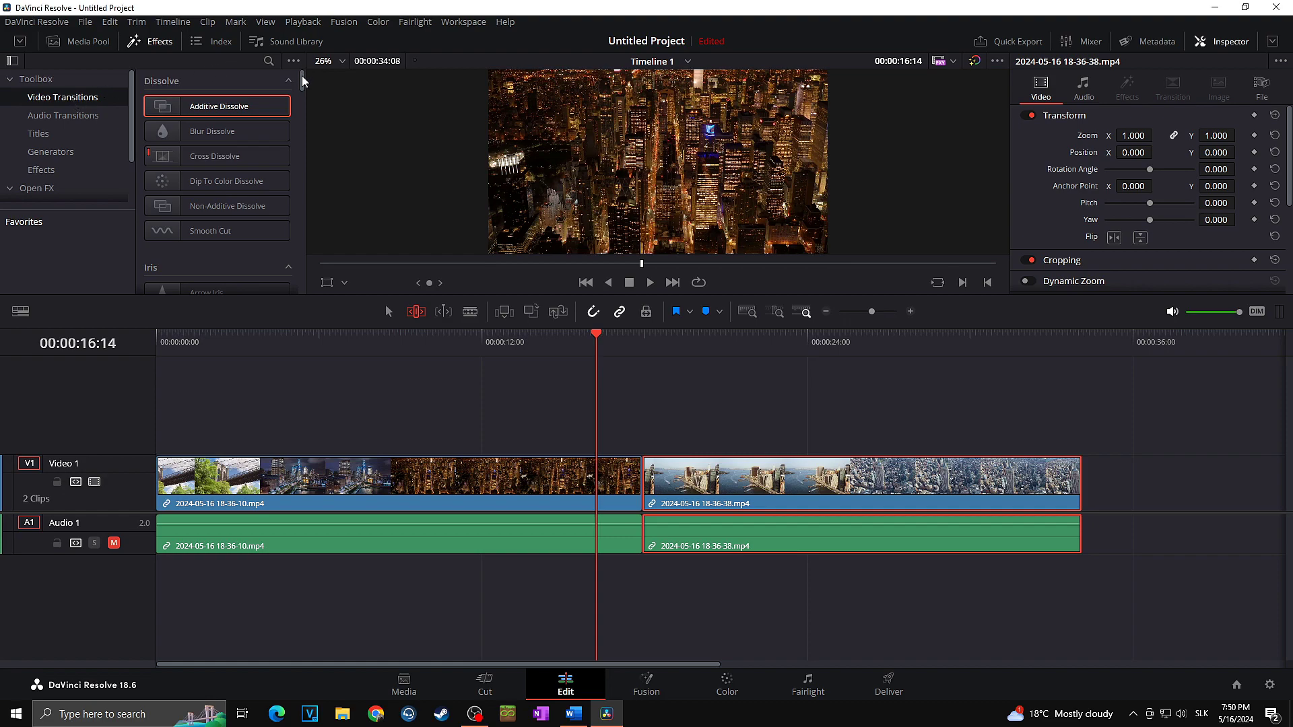
pyautogui.moveTo(302, 75); pyautogui.dragTo(305, 159)
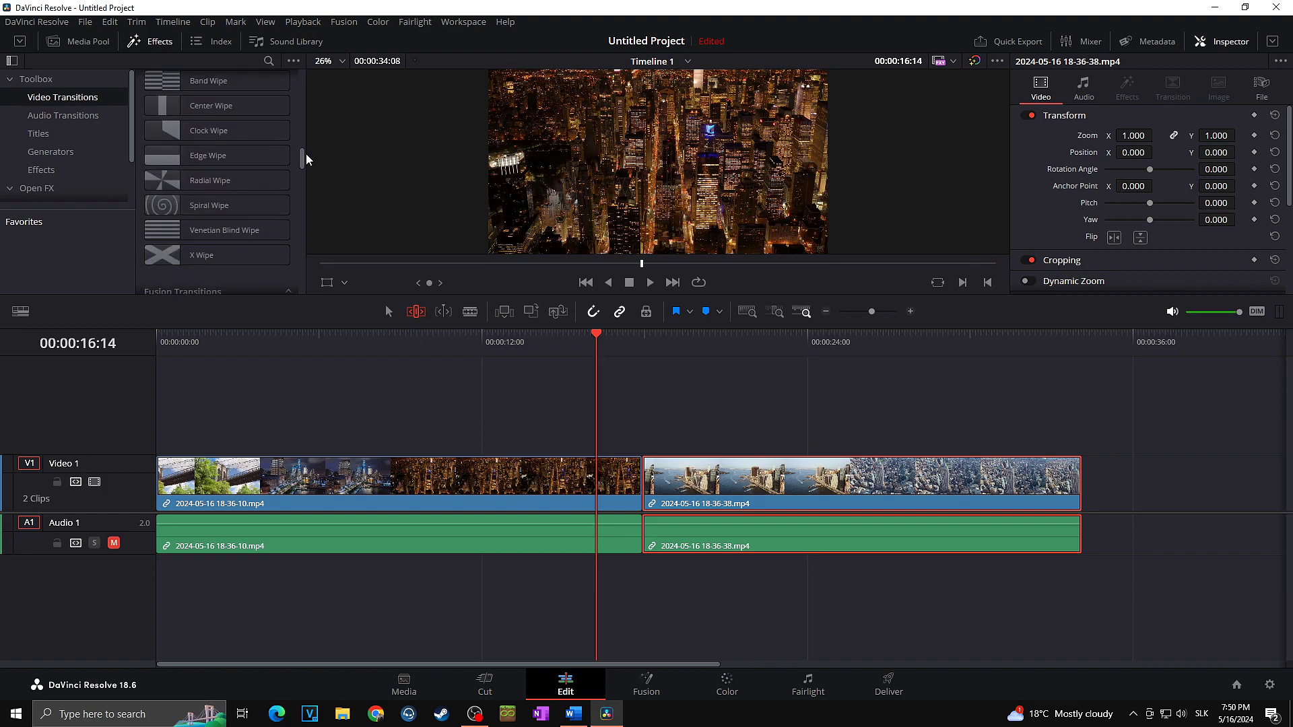
pyautogui.moveTo(307, 159); pyautogui.dragTo(269, 62)
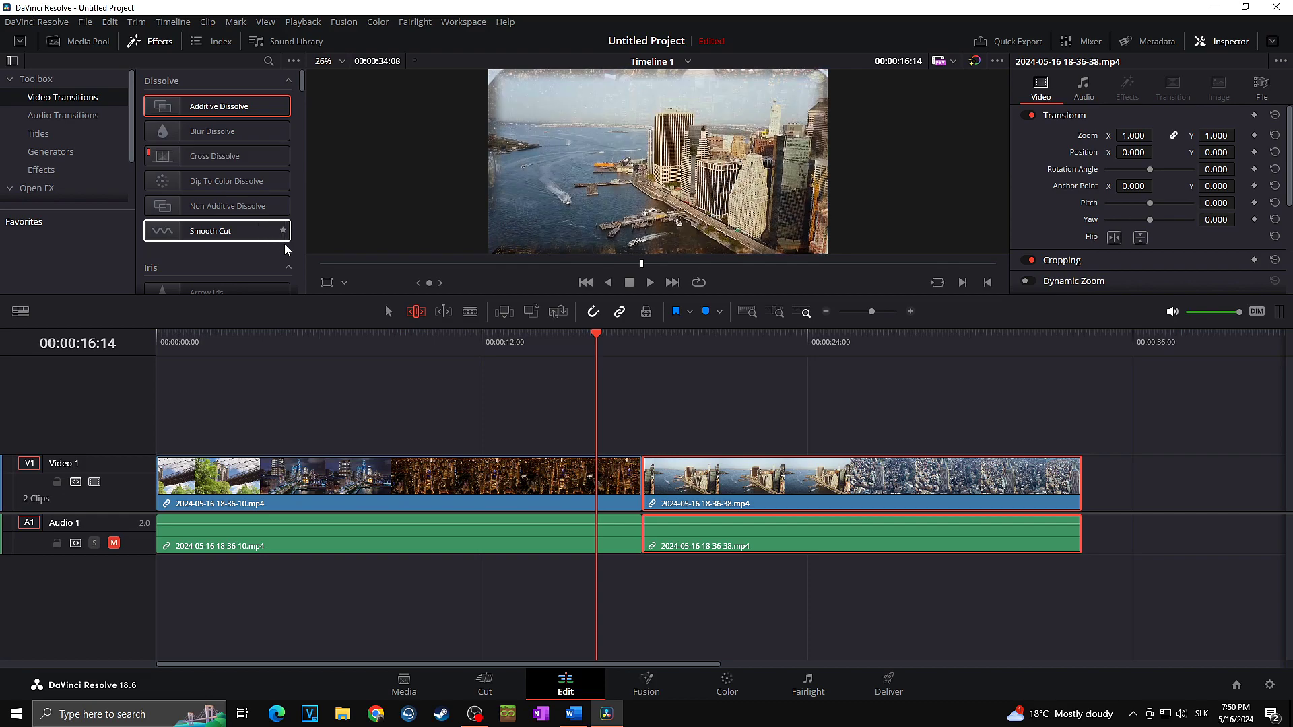
pyautogui.scroll(-1, 283, 244)
pyautogui.scroll(-1, 284, 244)
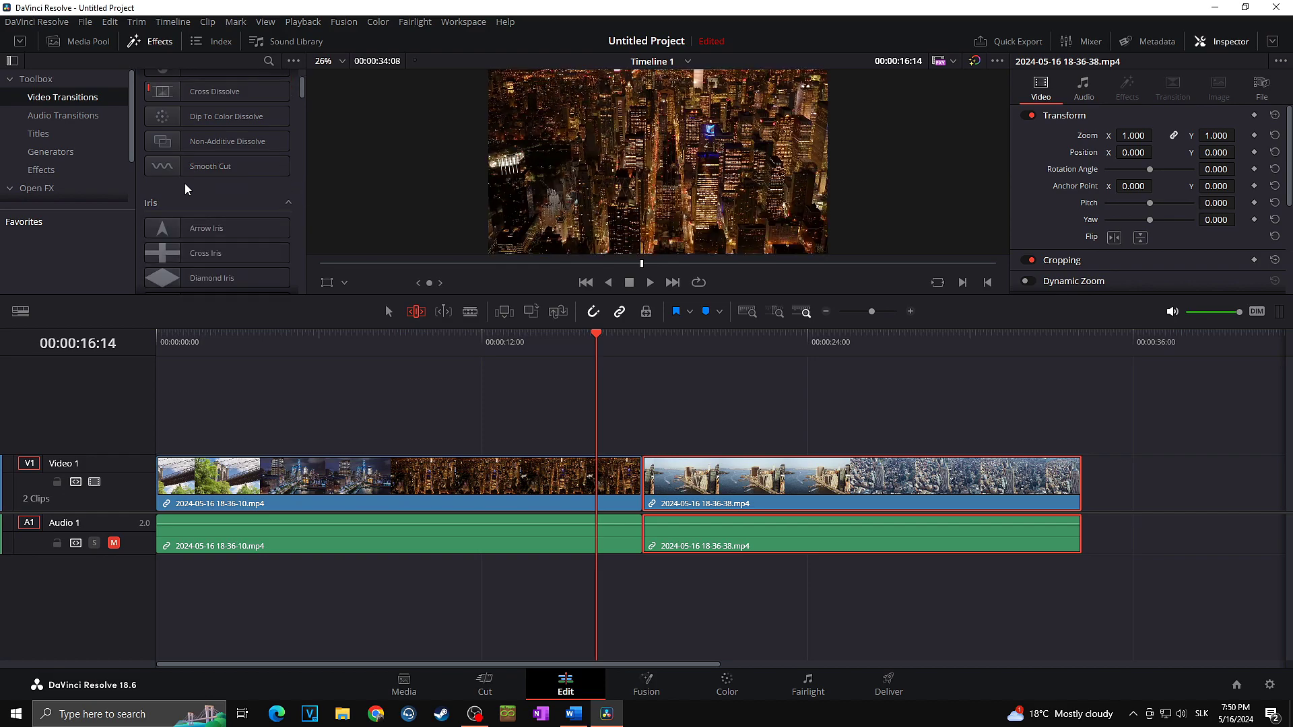
pyautogui.scroll(-1, 187, 185)
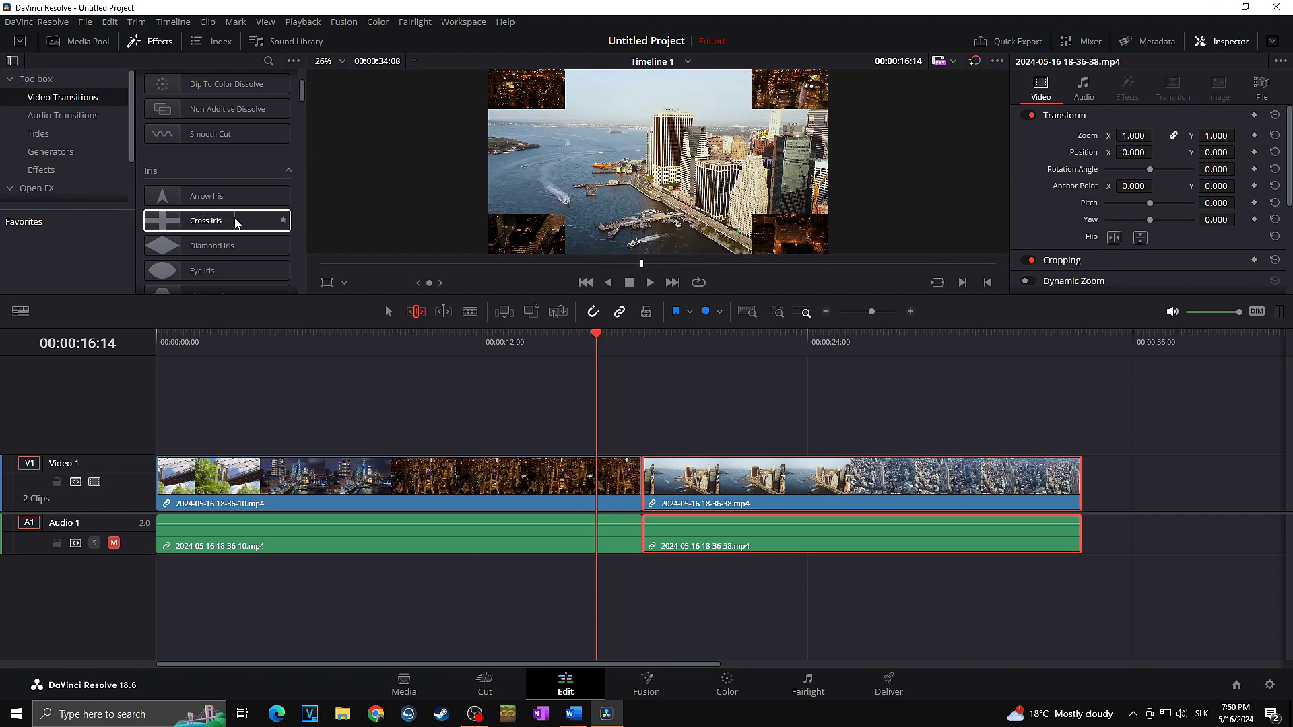
pyautogui.scroll(3, 293, 178)
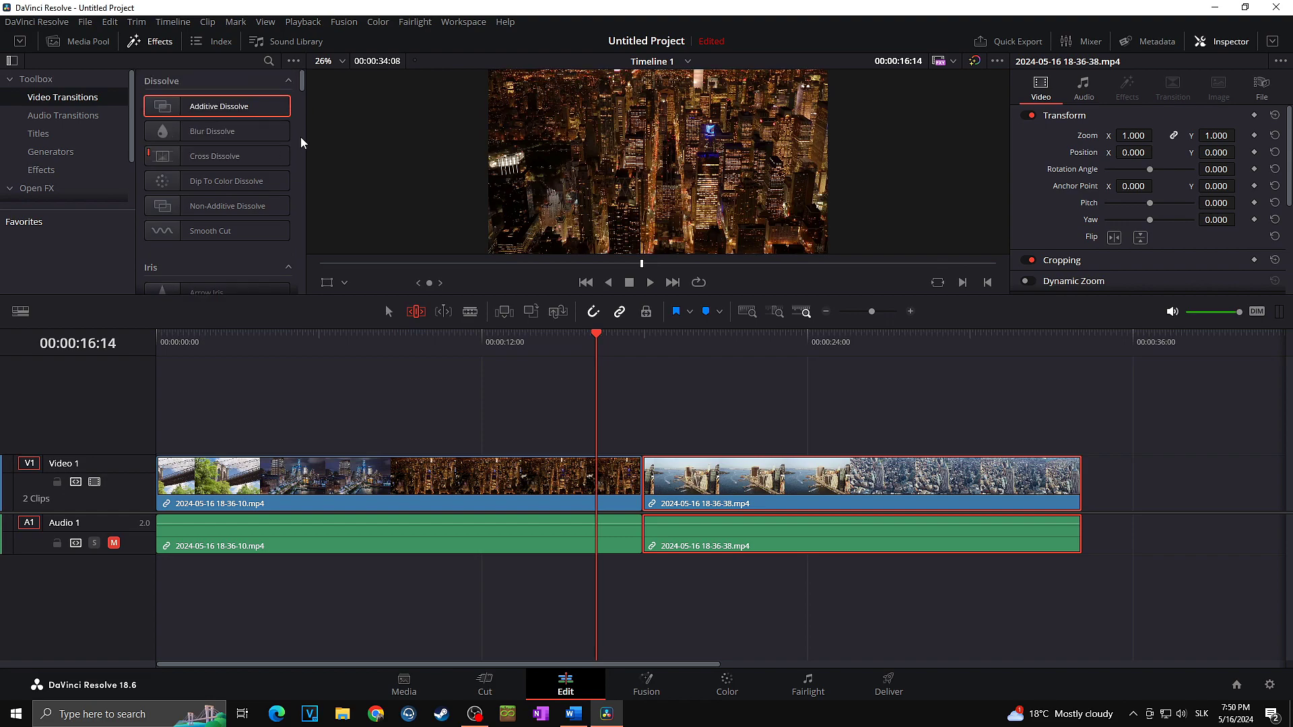
# - Add an Additive Dissolve at the cut between the two clips, and try to lengthen it after playing it back
pyautogui.moveTo(250, 104); pyautogui.dragTo(644, 480)
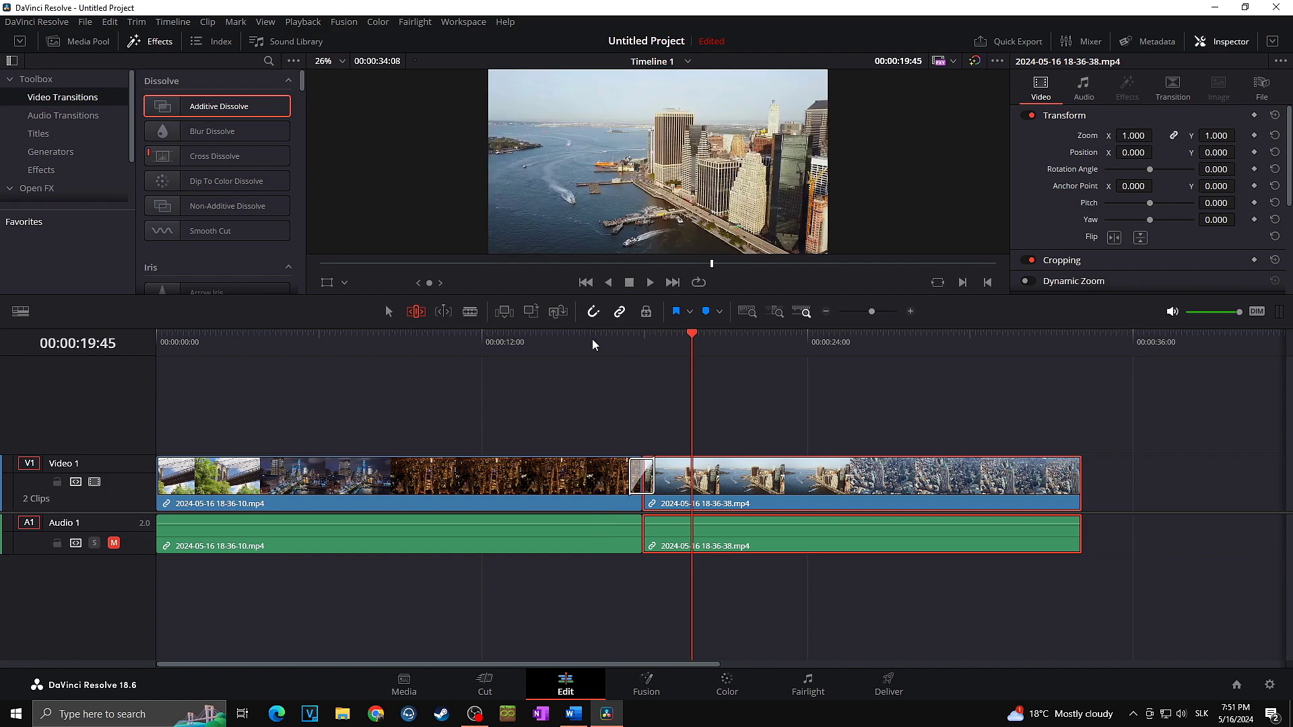
pyautogui.click(592, 338)
pyautogui.press('space')
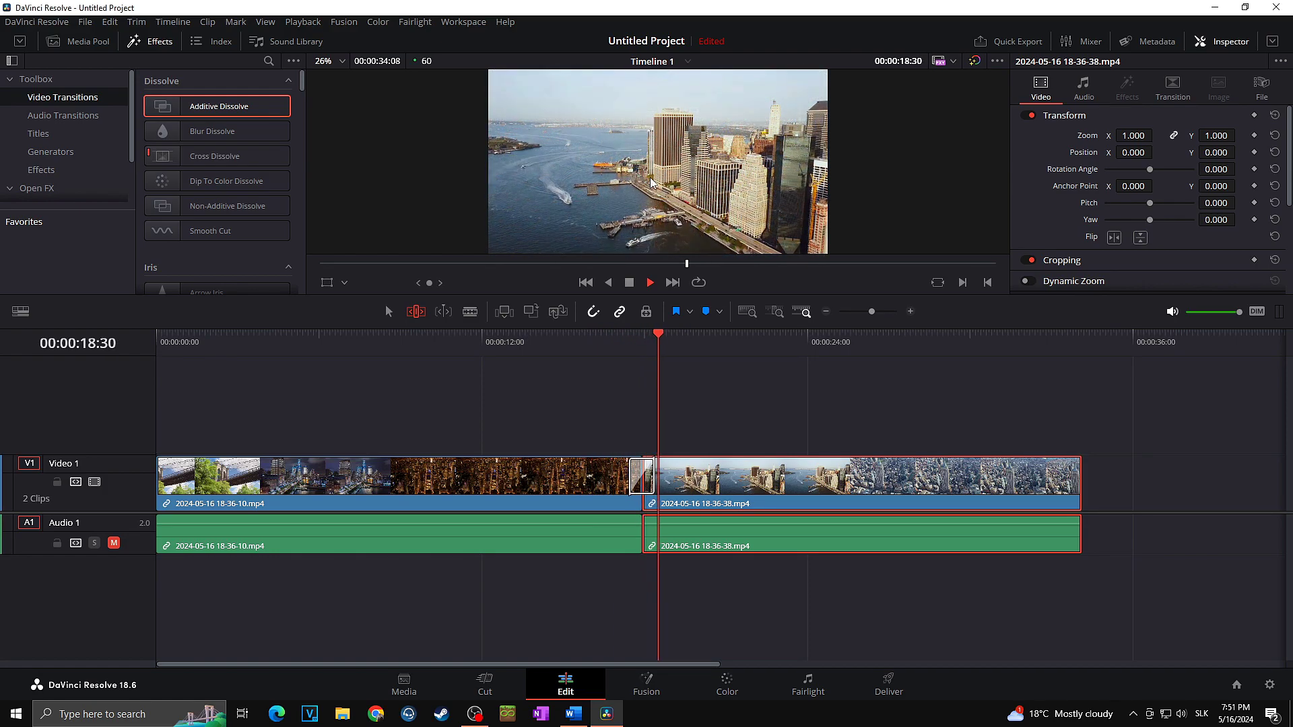
pyautogui.press('space')
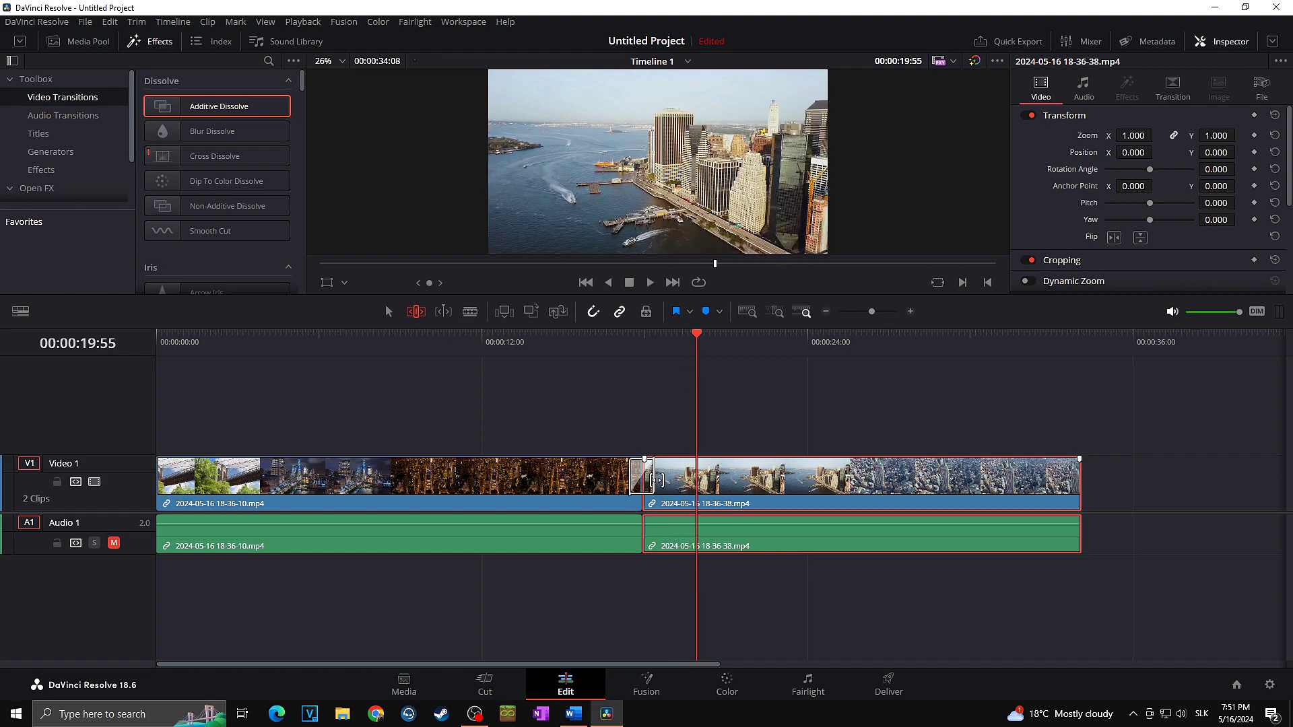
pyautogui.moveTo(654, 474)
pyautogui.mouseDown()
pyautogui.moveTo(678, 475)
pyautogui.moveTo(659, 472)
pyautogui.mouseUp()
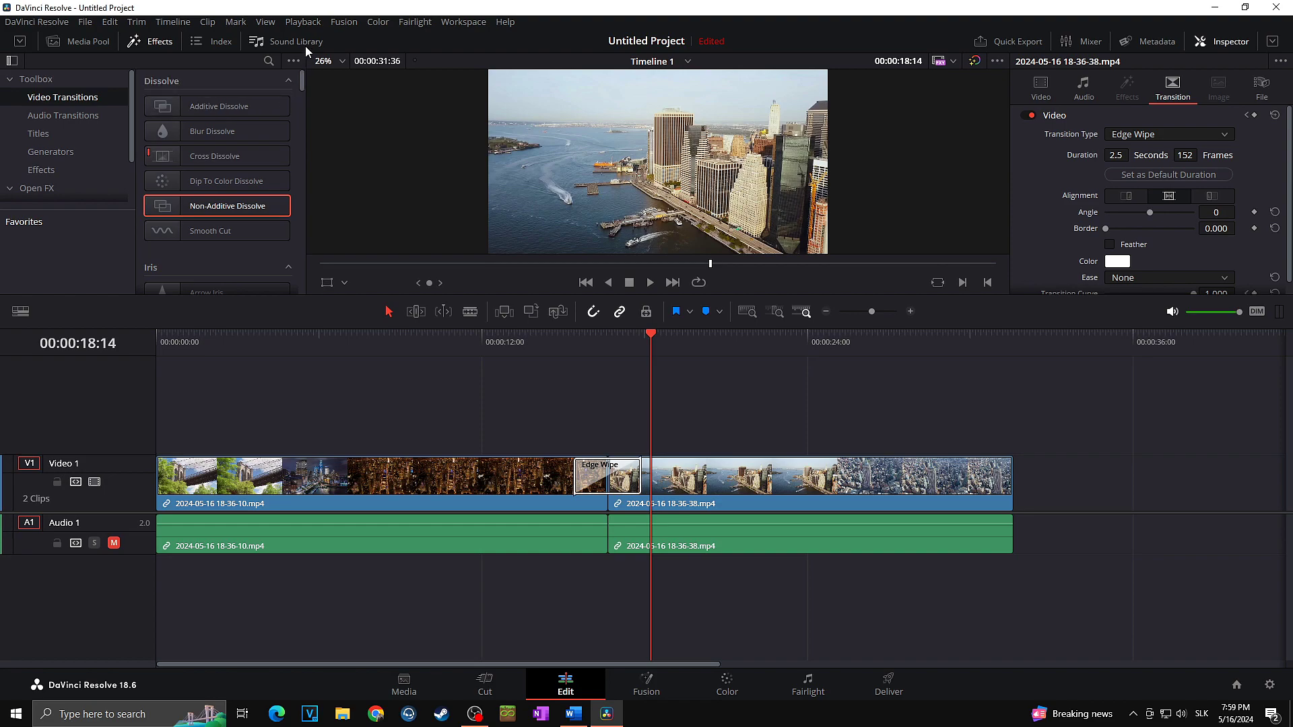
# - Examine the available Timeline Proxy Resolution options for playback
pyautogui.click(304, 23)
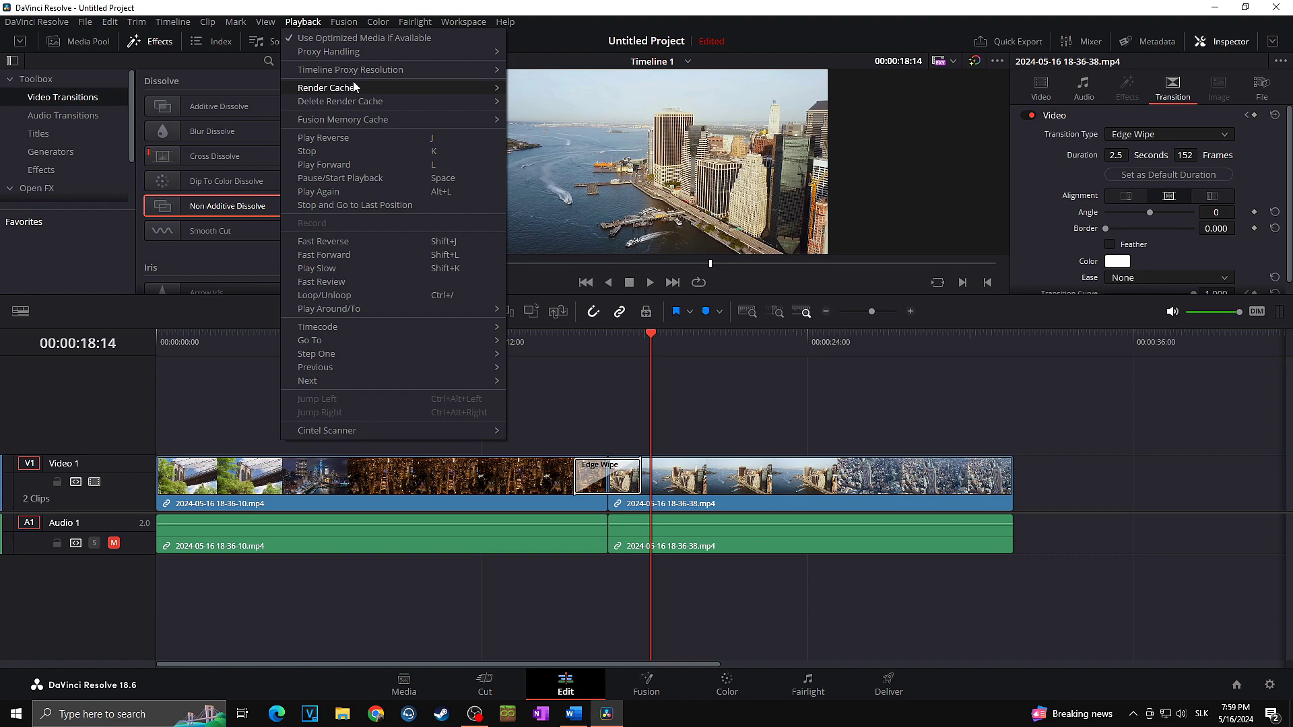
pyautogui.moveTo(355, 83)
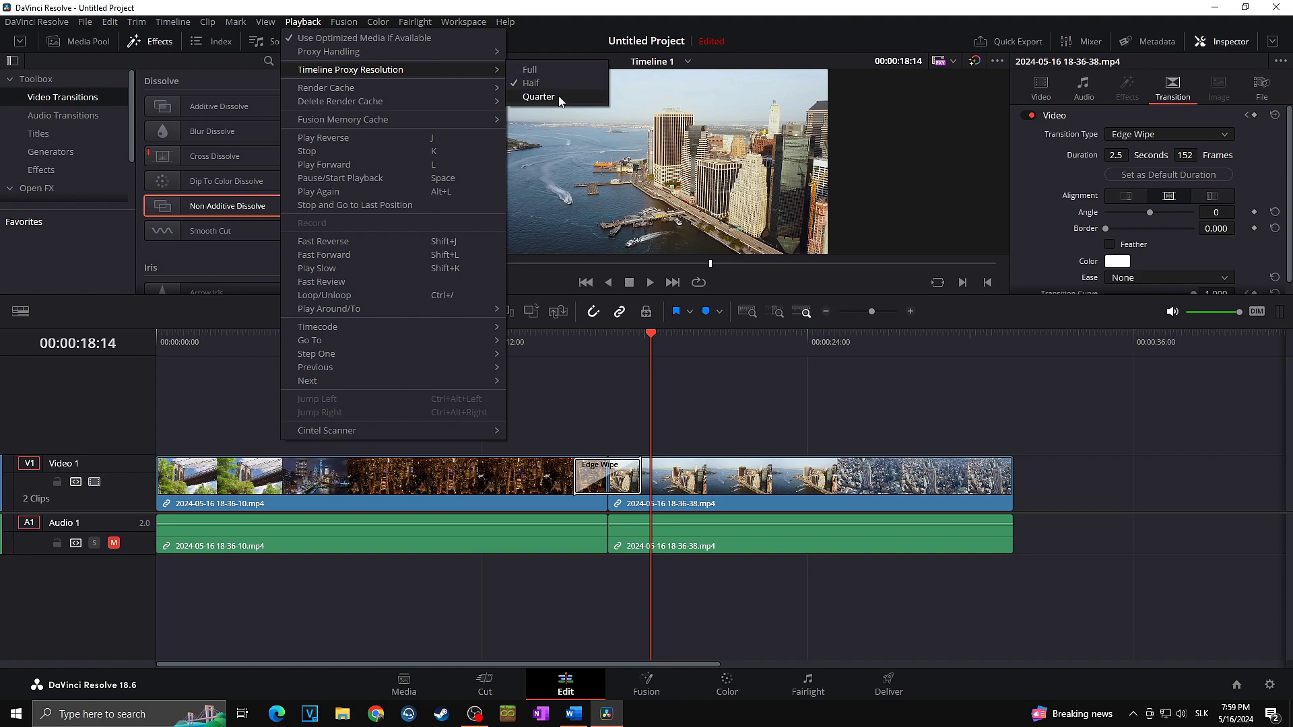
pyautogui.click(850, 124)
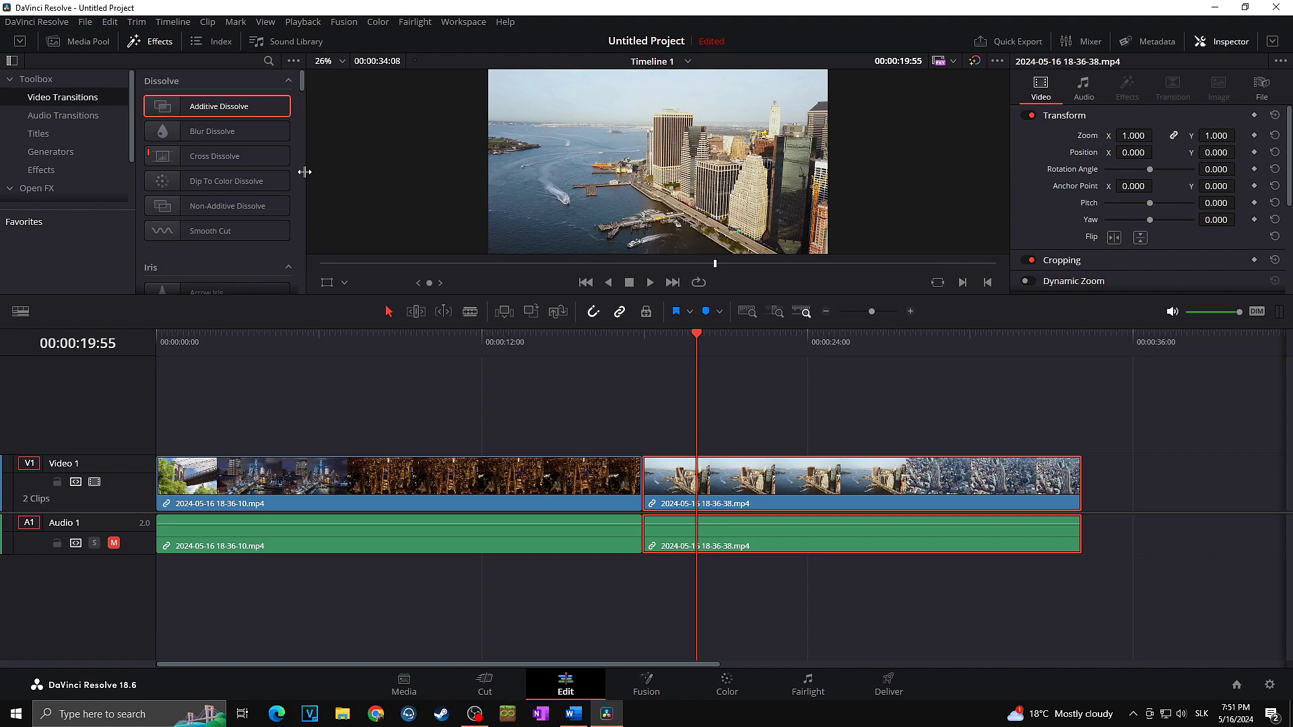
# - Try to apply an Additive Dissolve at the cut between the two untrimmed clips
pyautogui.moveTo(214, 106); pyautogui.dragTo(673, 433)
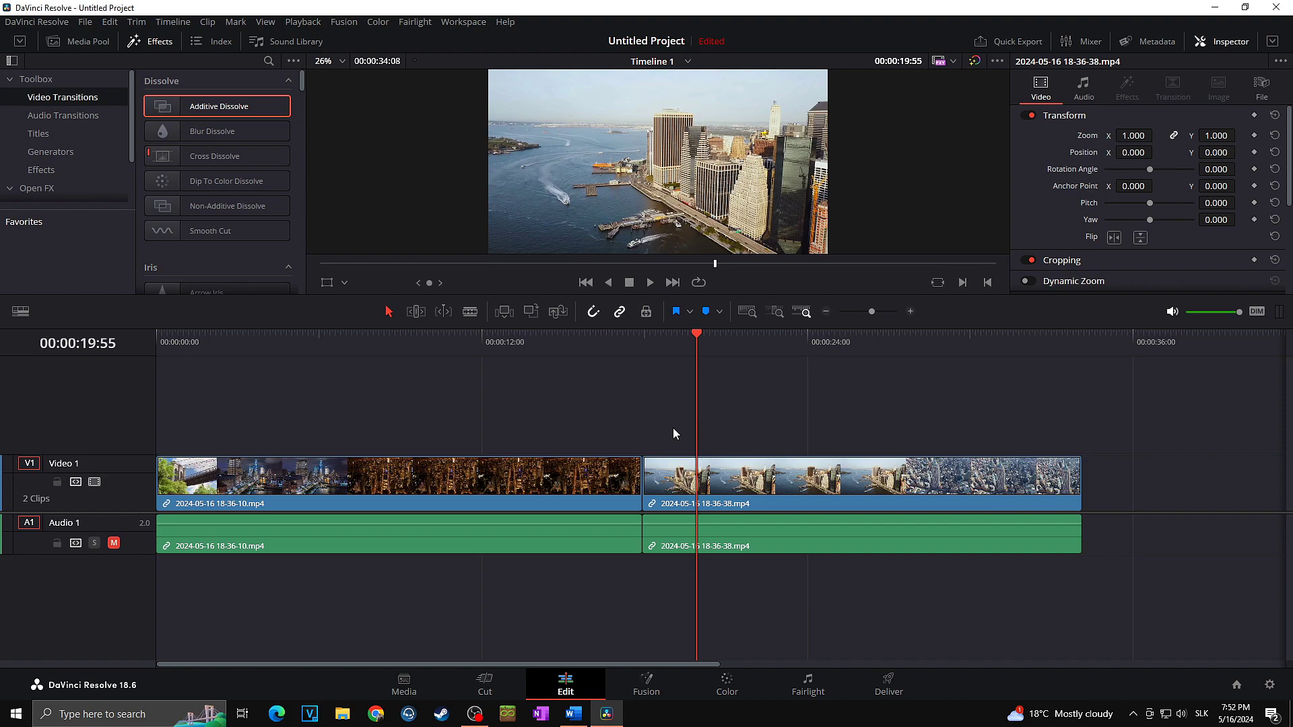
pyautogui.click(591, 473)
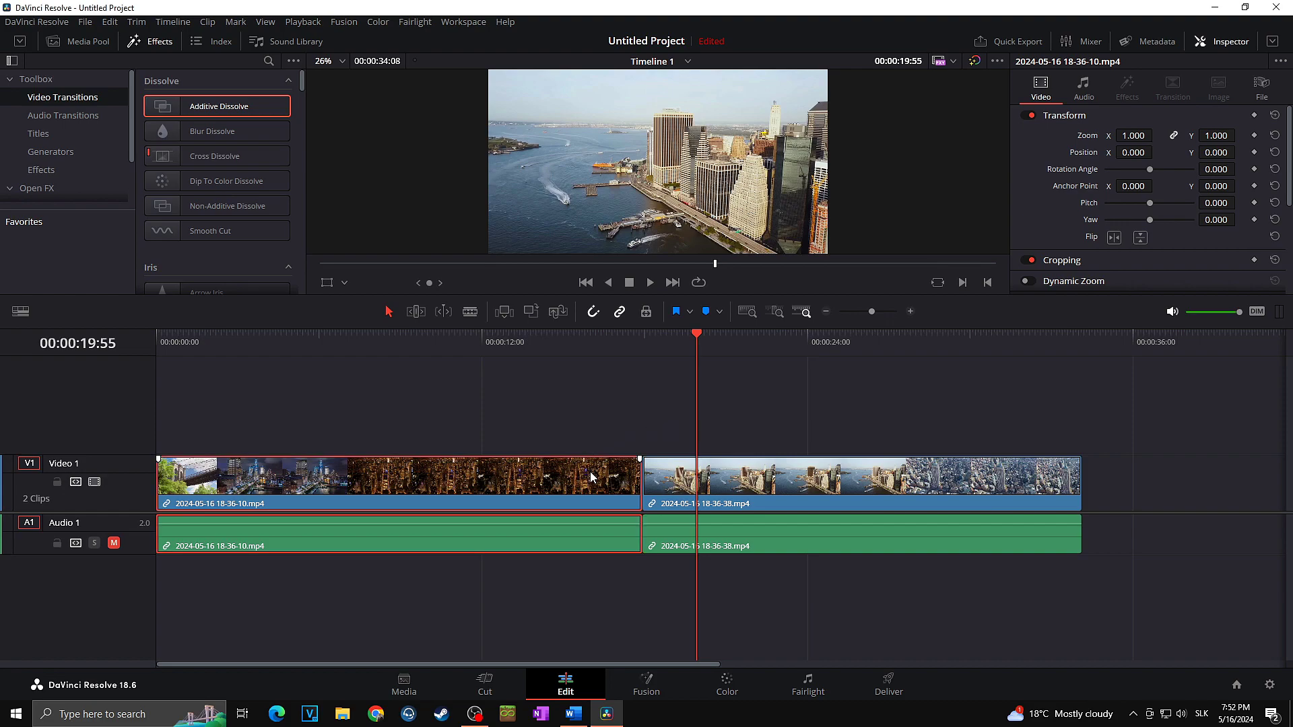
pyautogui.click(664, 483)
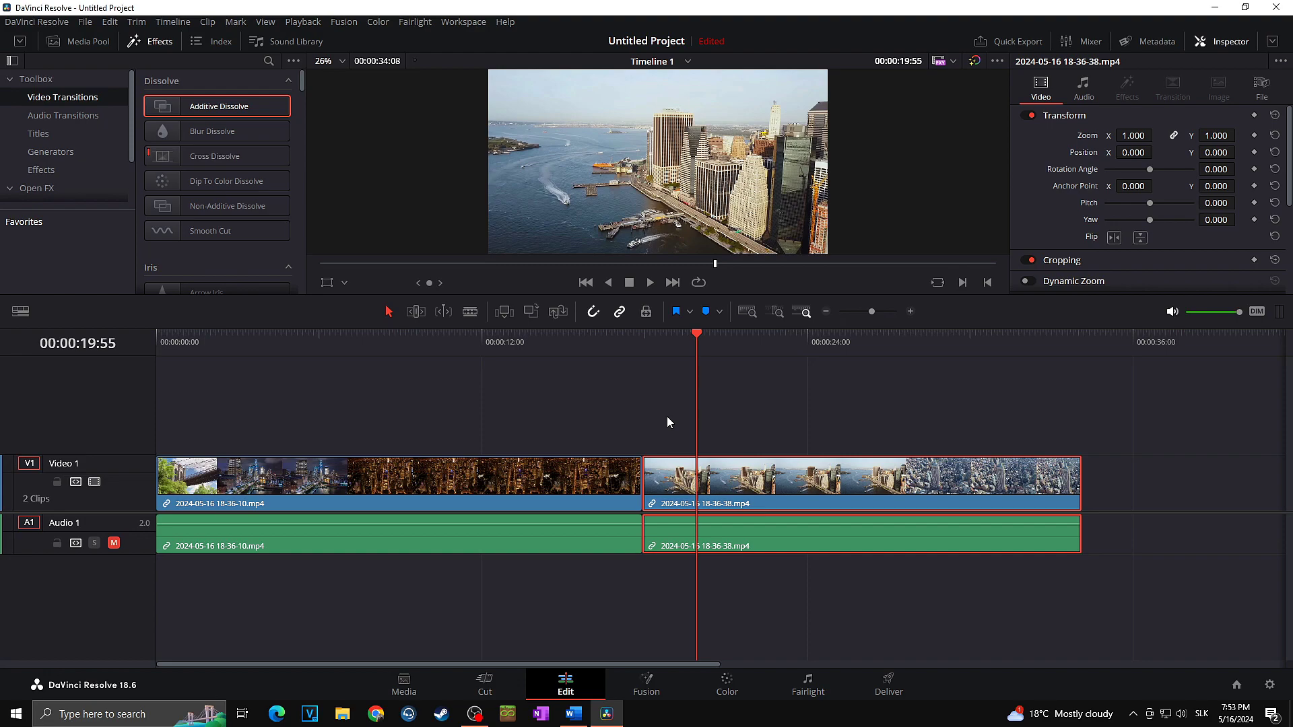
# - Slip the footage inside the second and first clips with Trim Edit Mode to gain spare frames at the cut
pyautogui.click(416, 312)
pyautogui.moveTo(671, 478); pyautogui.dragTo(650, 480)
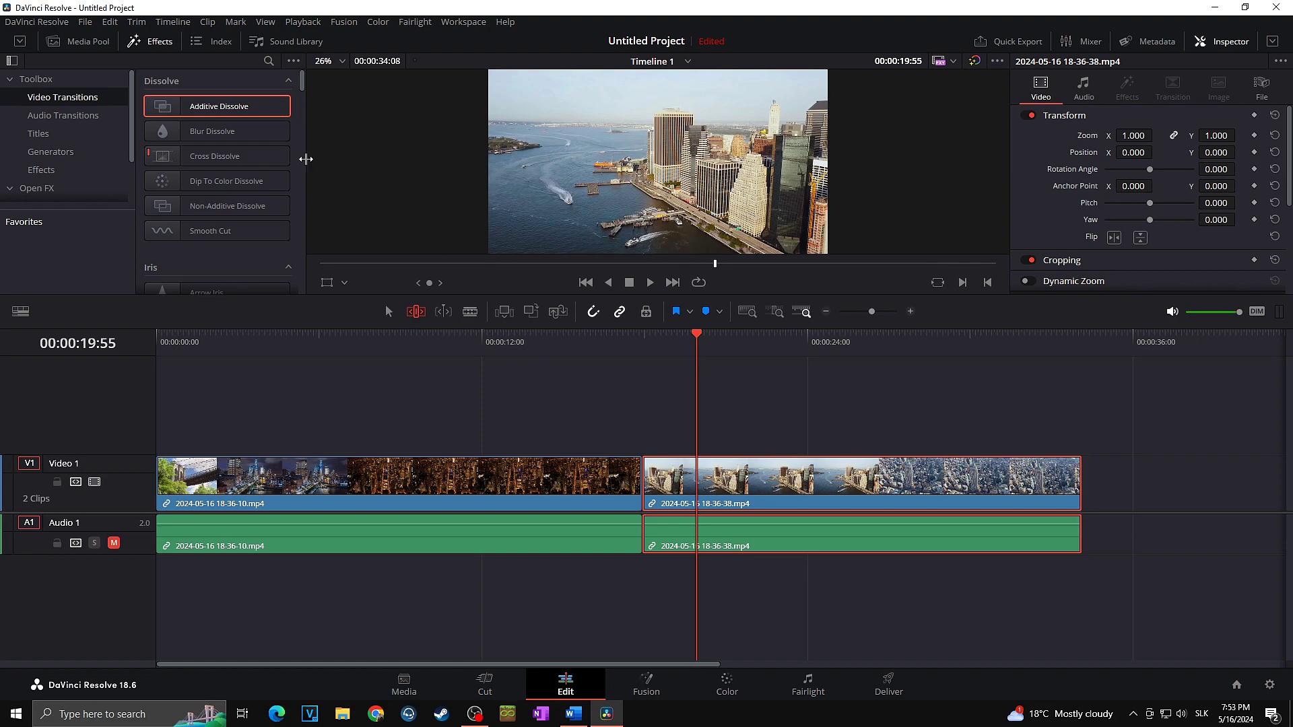
pyautogui.moveTo(212, 106); pyautogui.dragTo(244, 111)
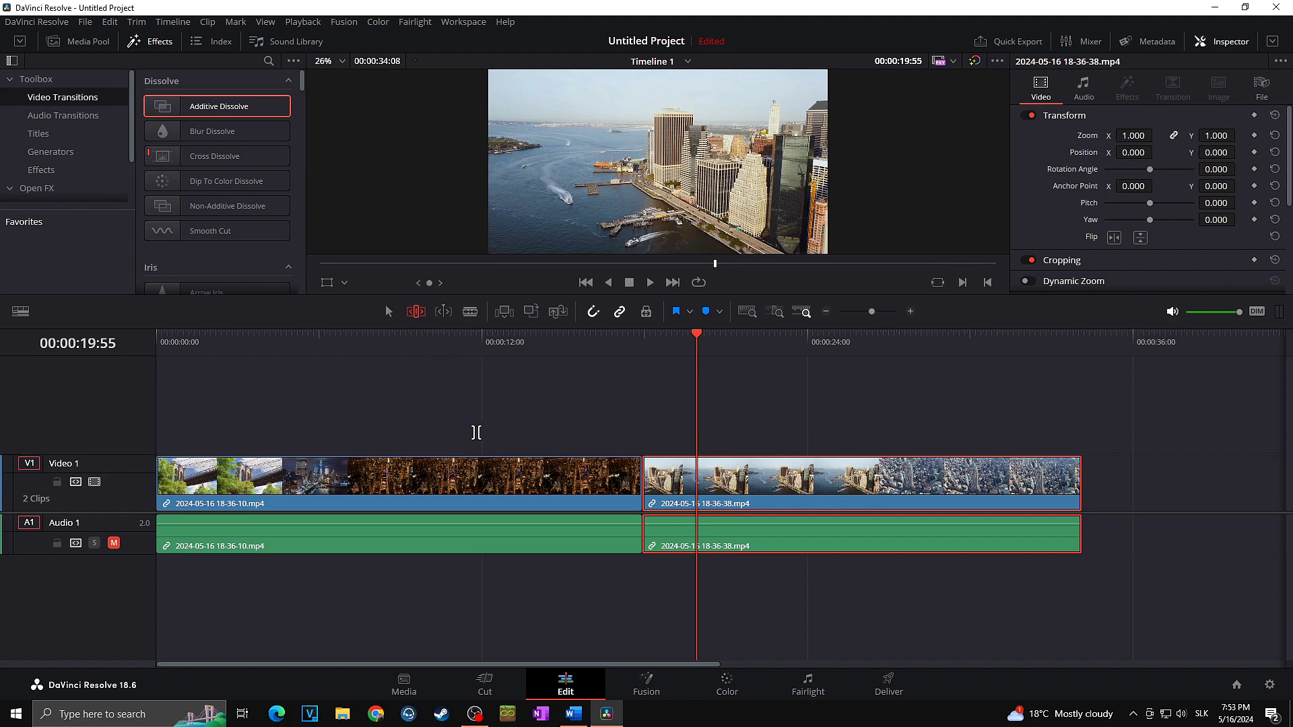
pyautogui.moveTo(503, 478); pyautogui.dragTo(527, 481)
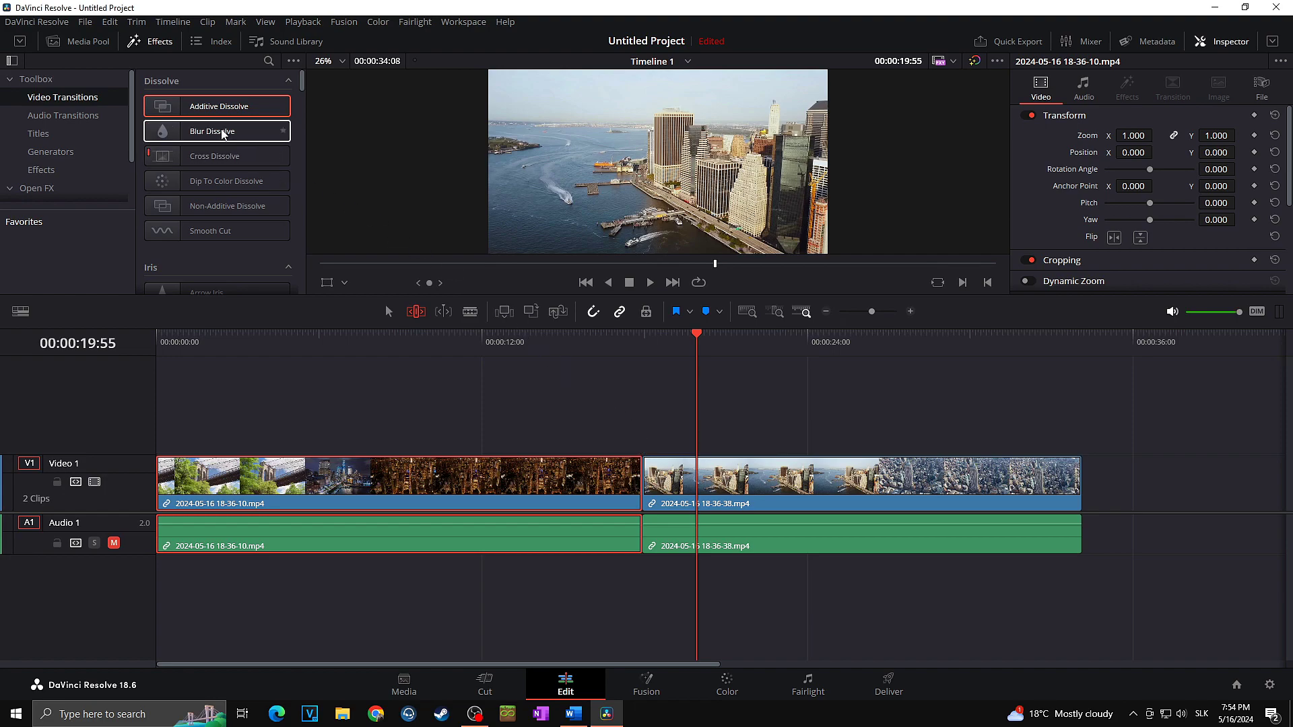
# - Apply an Additive Dissolve between the two slipped clips and delete it again
pyautogui.moveTo(221, 108); pyautogui.dragTo(676, 476)
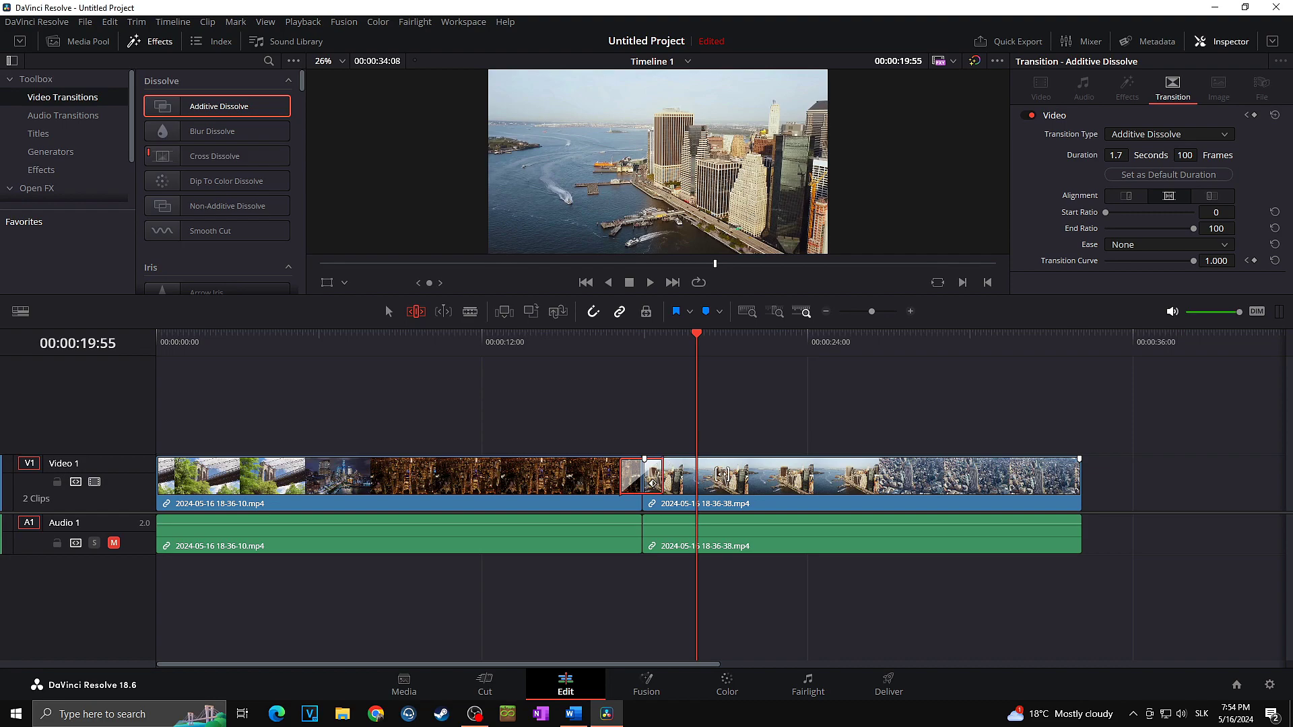
pyautogui.press('Delete')
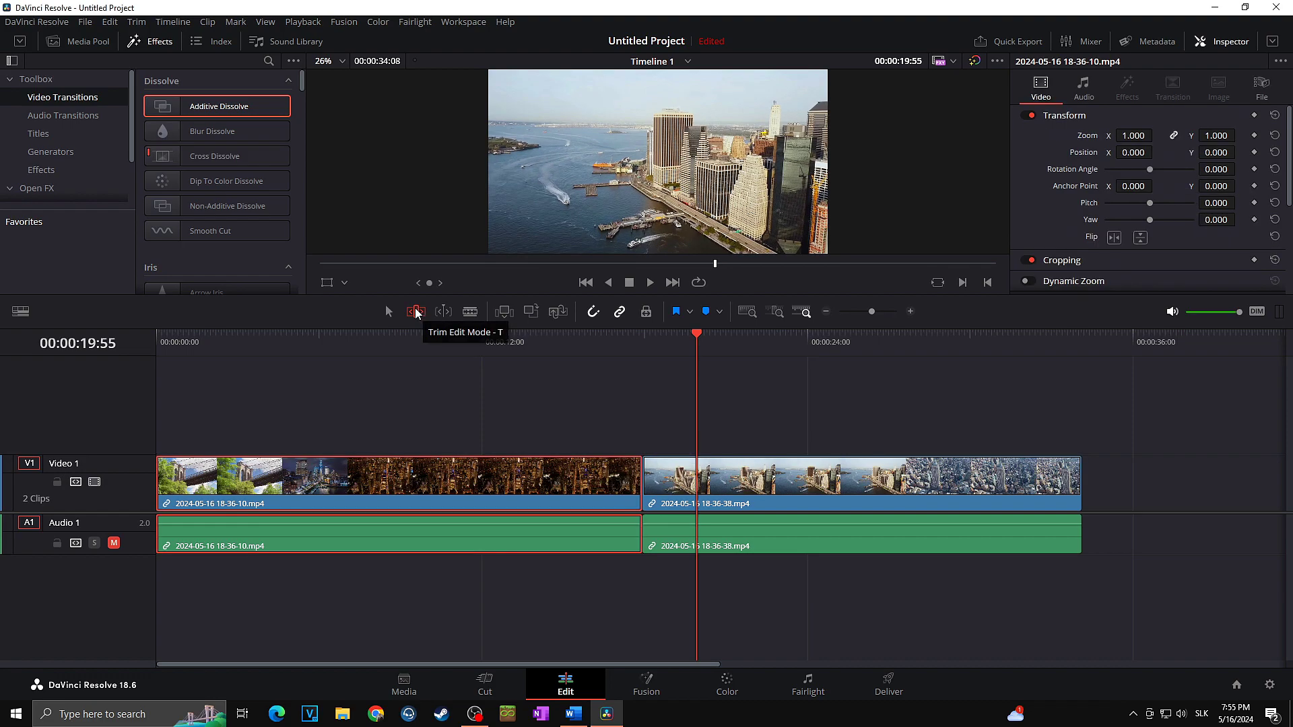
# - Split the first clip at 00:00:16:39 and ripple-delete its end, along with the opening segment of the second clip
pyautogui.click(389, 311)
pyautogui.click(714, 389)
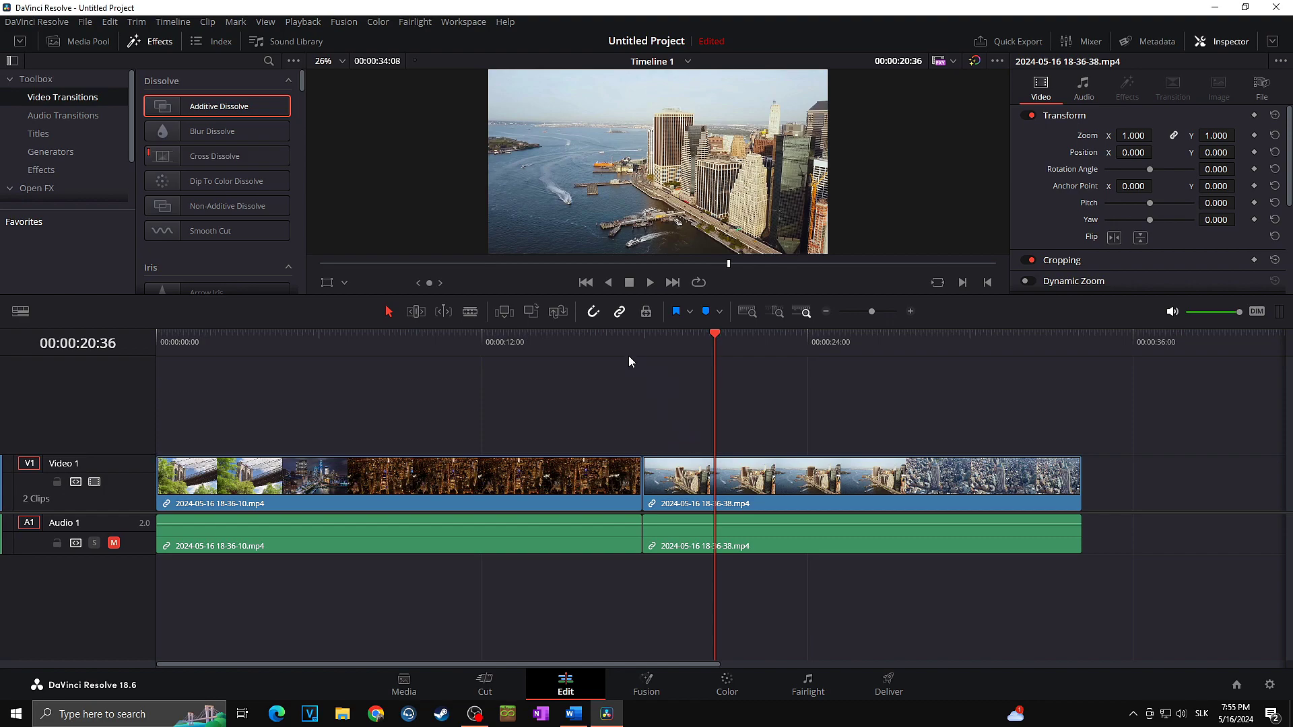
pyautogui.click(609, 339)
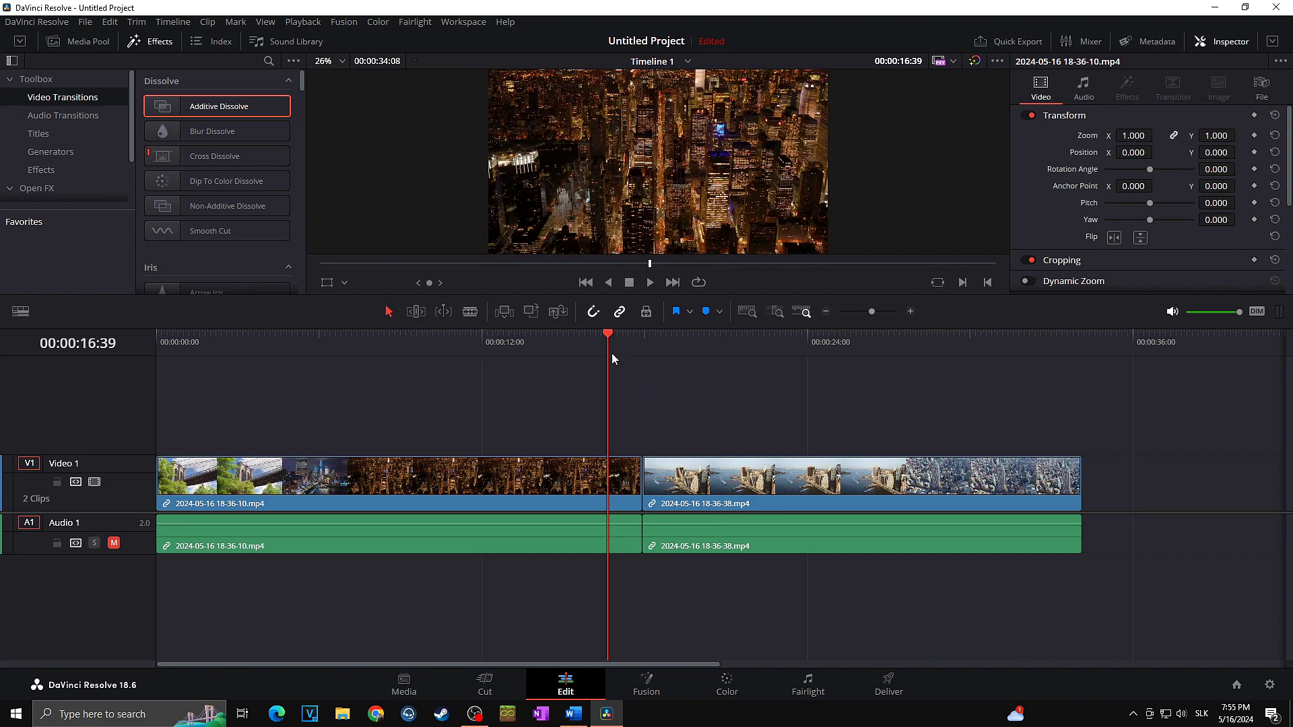
pyautogui.click(615, 479)
pyautogui.hotkey('ctrl', 'b')
pyautogui.click(615, 480)
pyautogui.press('Delete')
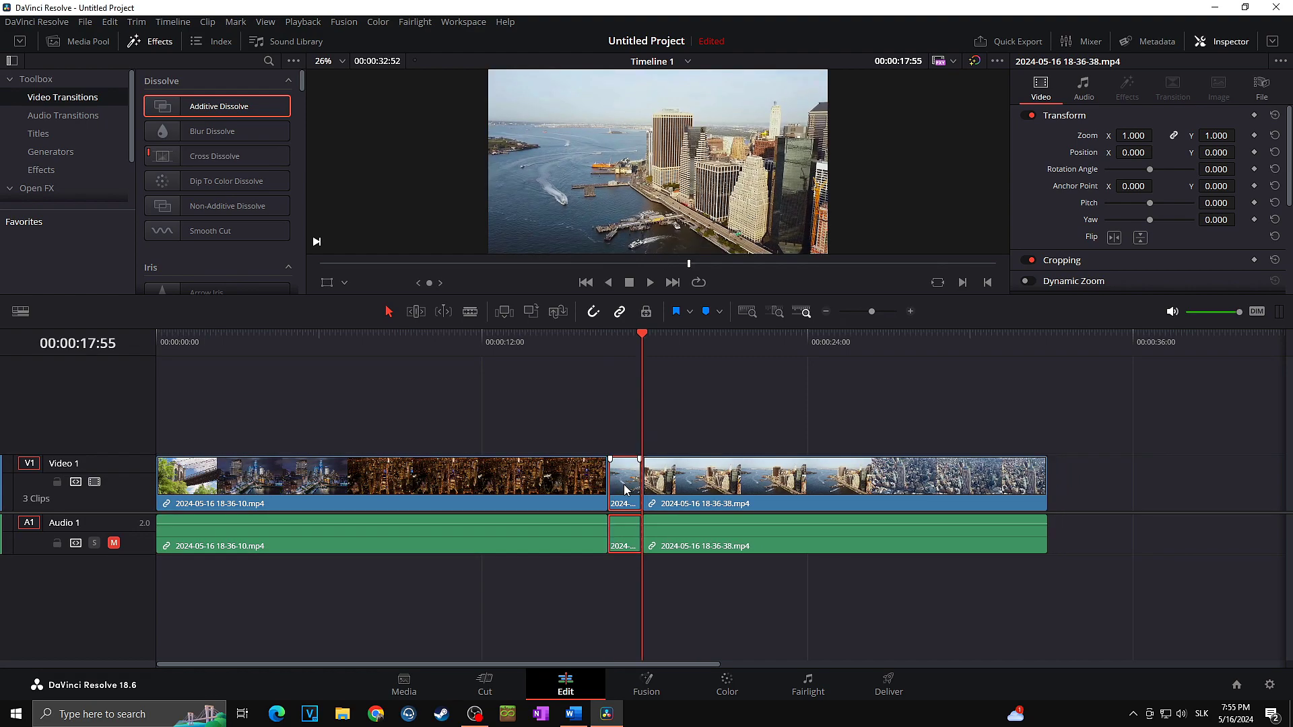
pyautogui.press('Delete')
pyautogui.click(562, 402)
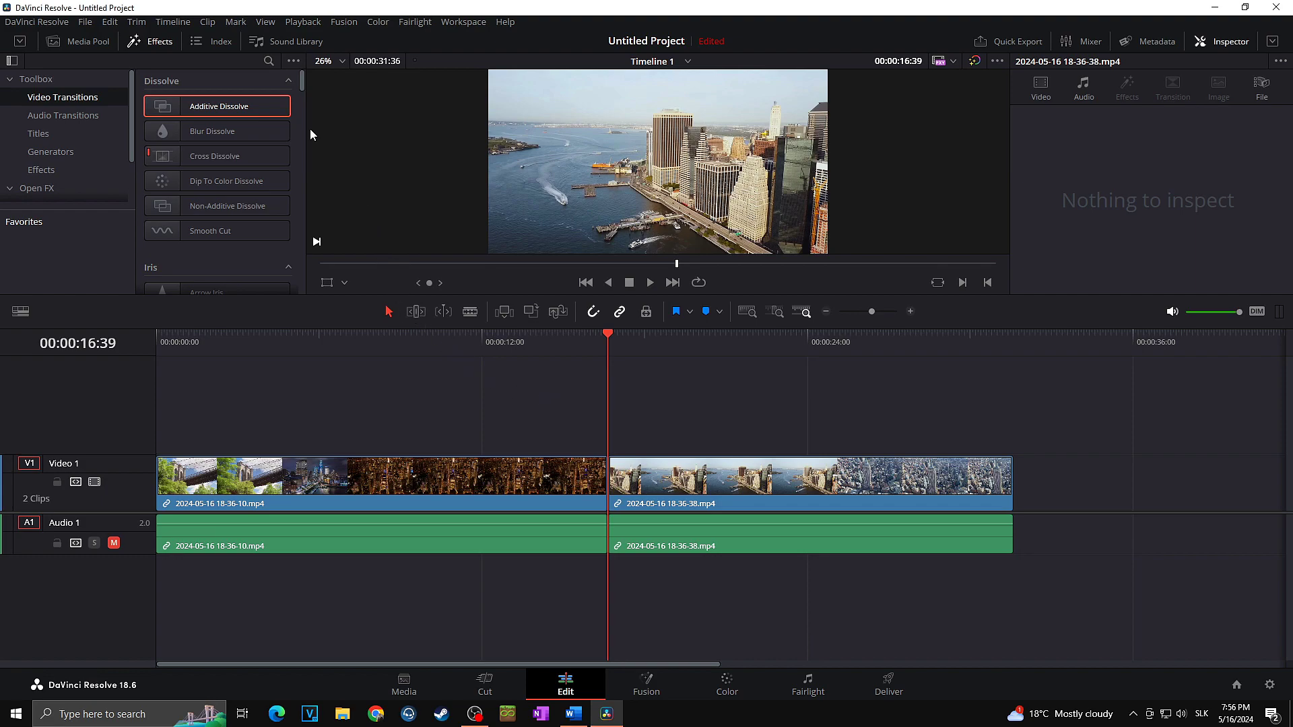
# - Add a Non-Additive Dissolve at the cut between the trimmed clips and extend its duration to about 2.5 seconds
pyautogui.click(224, 209)
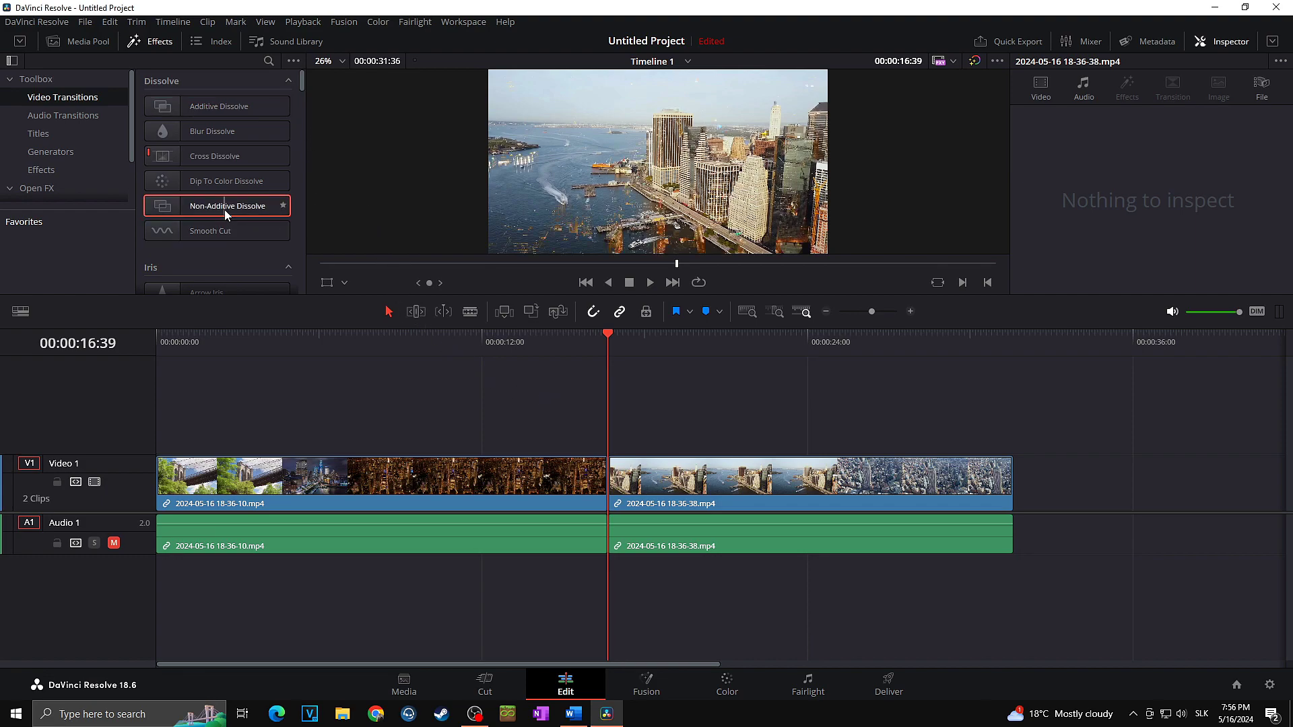
pyautogui.moveTo(225, 209); pyautogui.dragTo(609, 475)
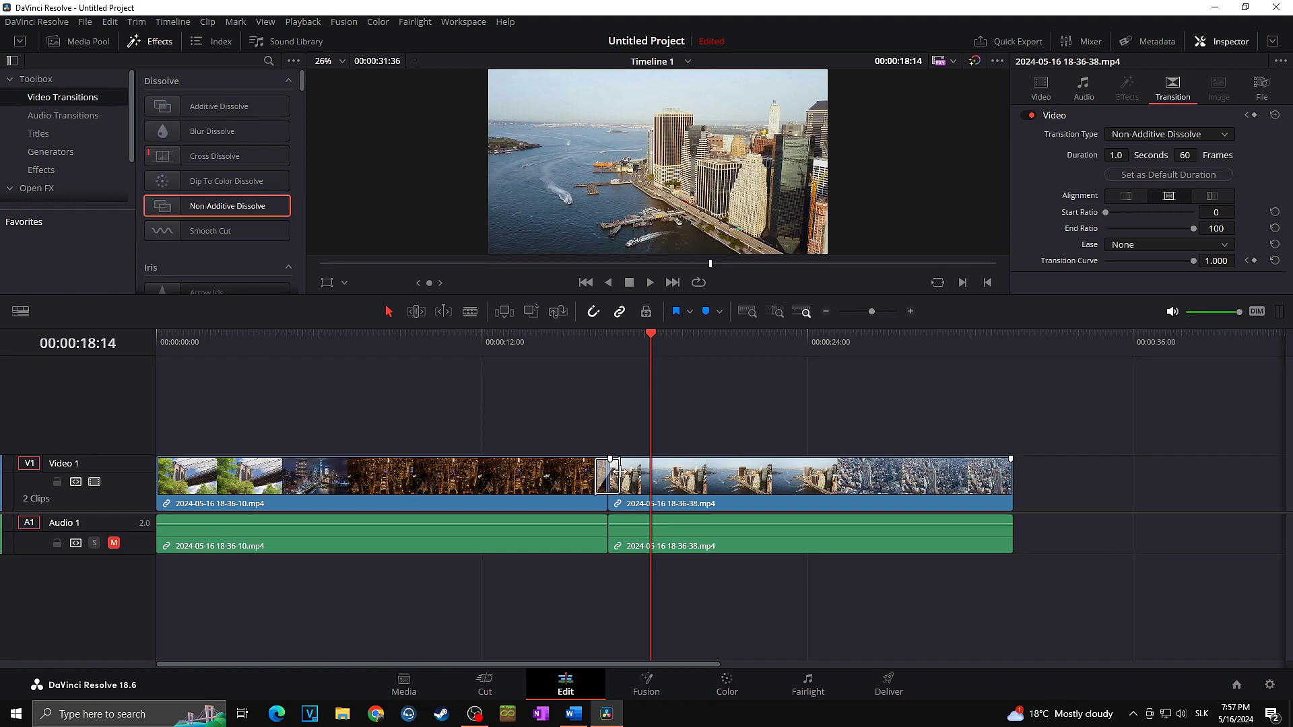
pyautogui.moveTo(614, 471); pyautogui.dragTo(639, 471)
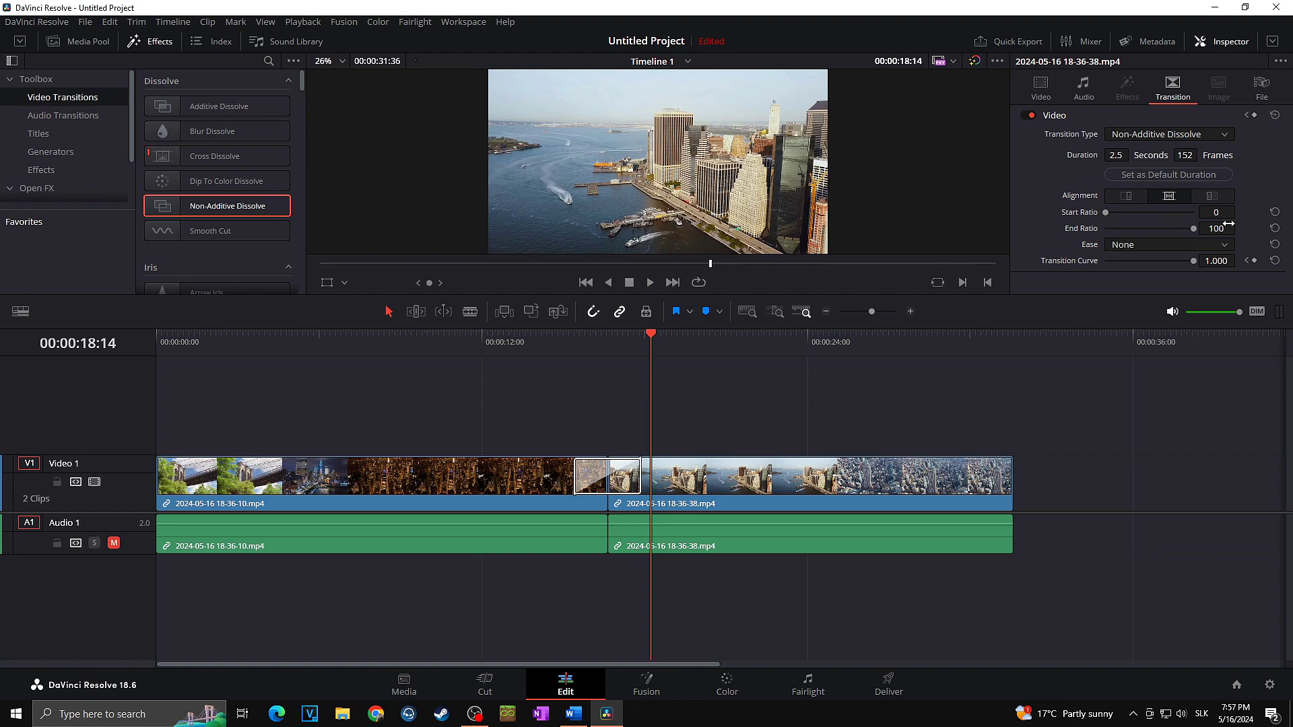
# - Change the transition type to Edge Wipe and look over its settings
pyautogui.click(1210, 133)
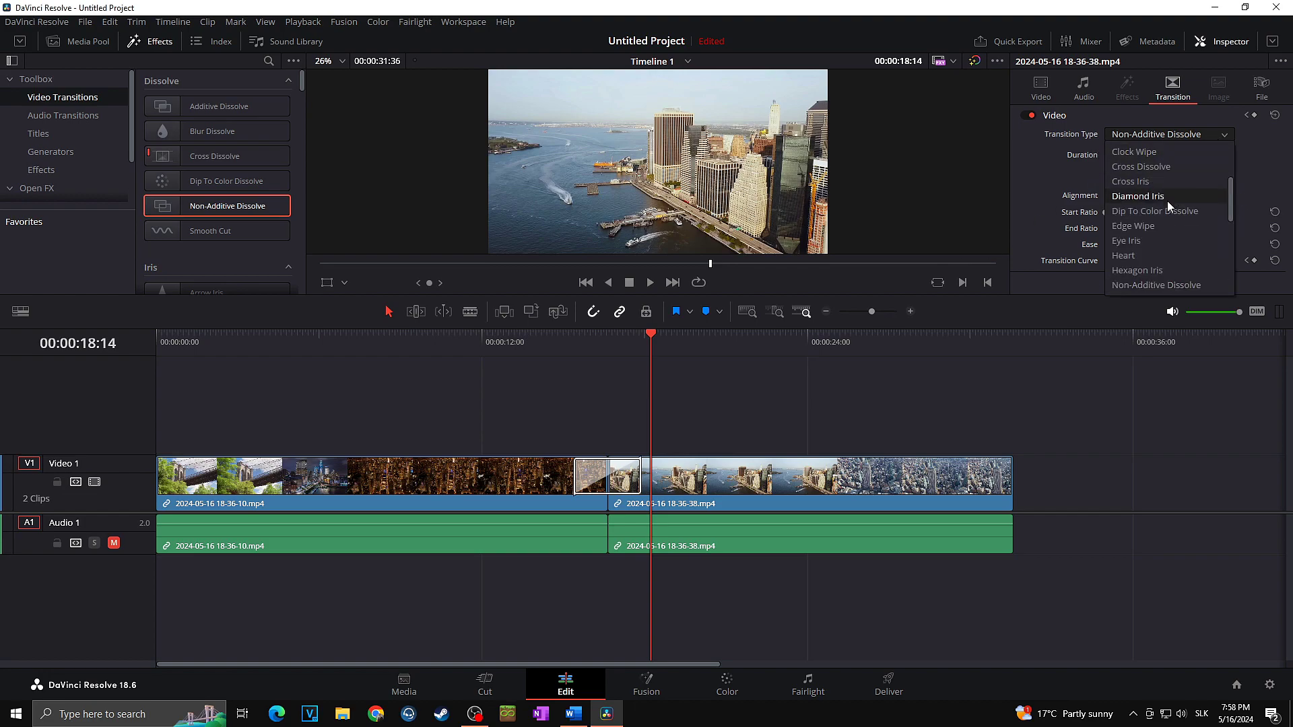
pyautogui.click(1157, 226)
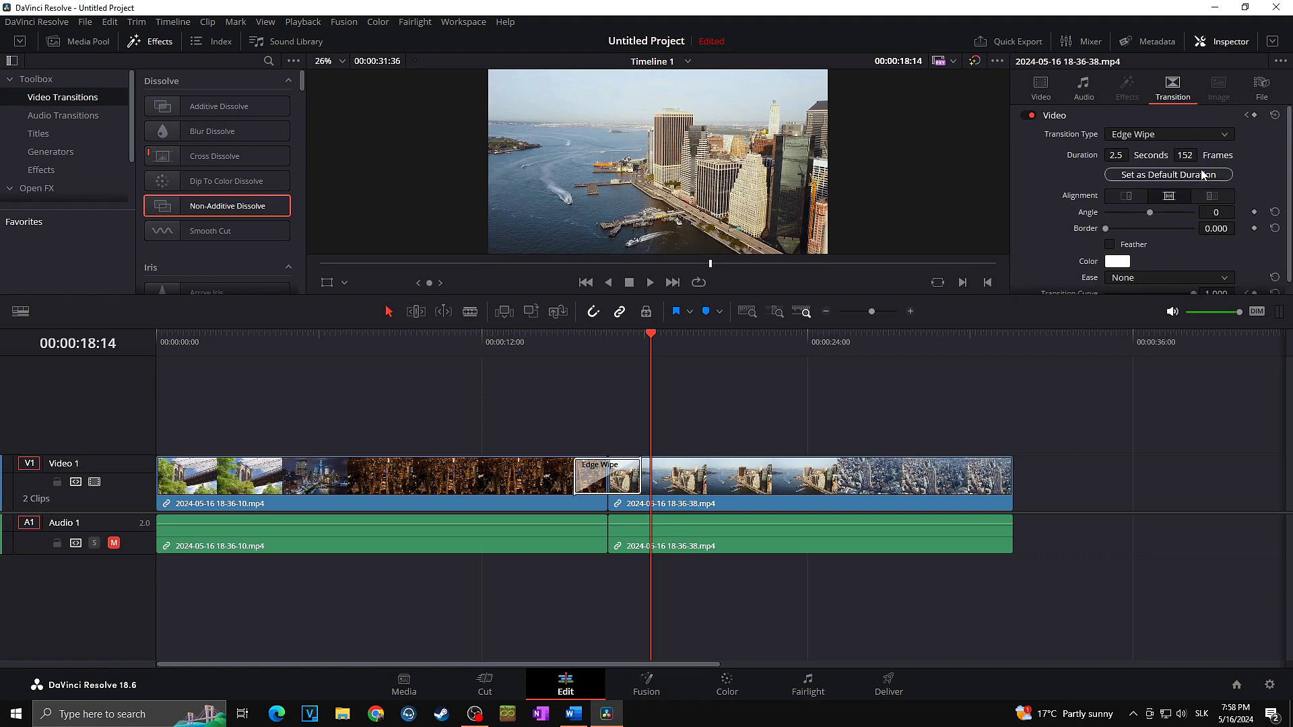
pyautogui.scroll(-1, 1243, 156)
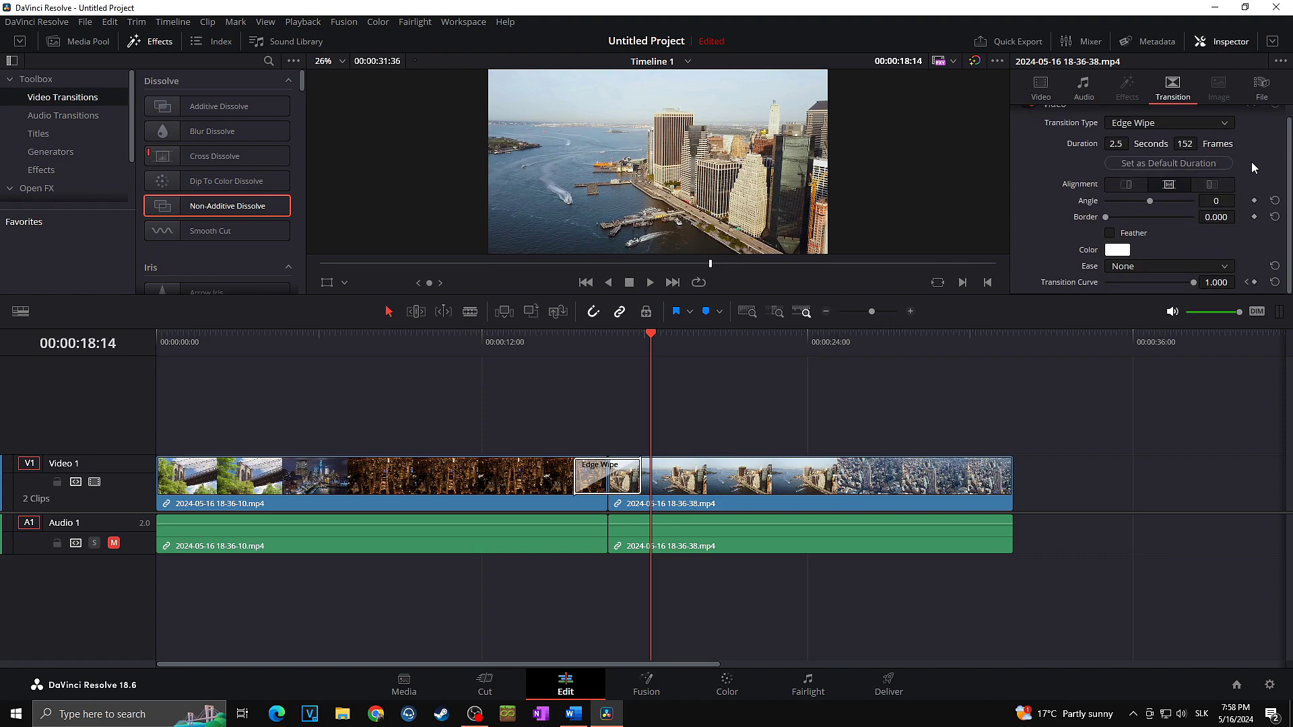
pyautogui.scroll(1, 1251, 165)
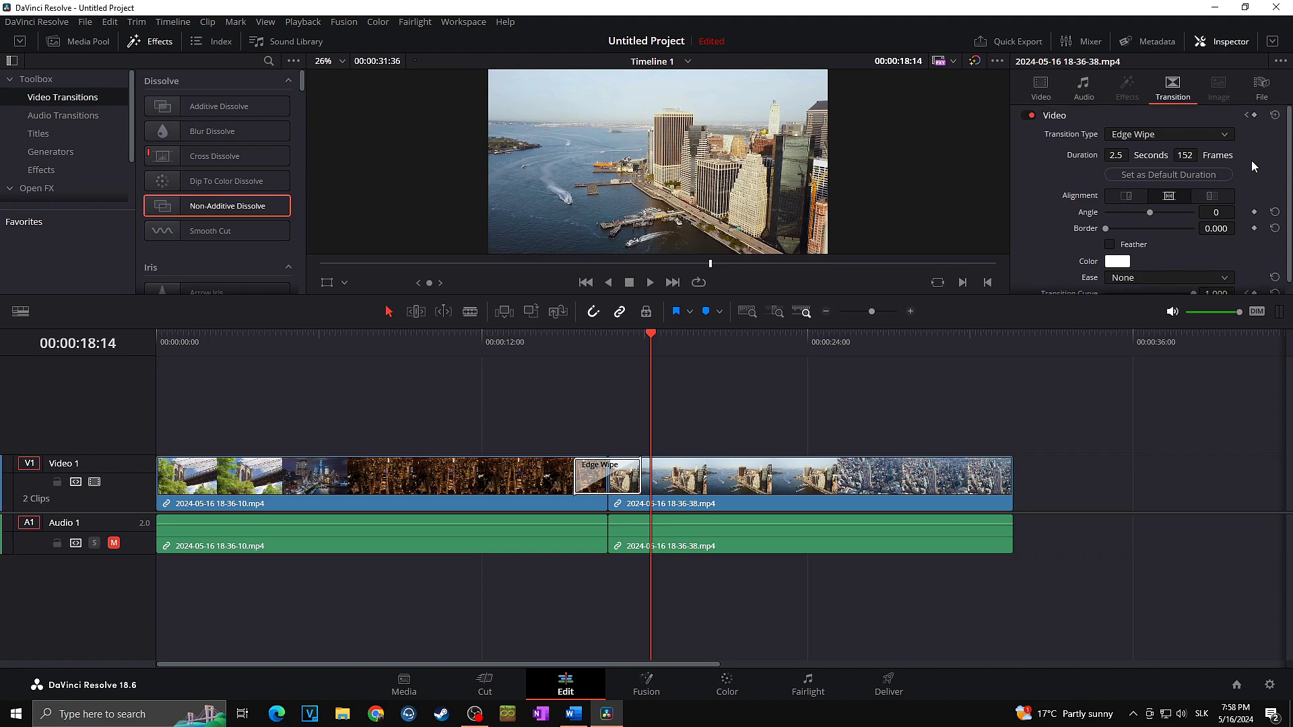